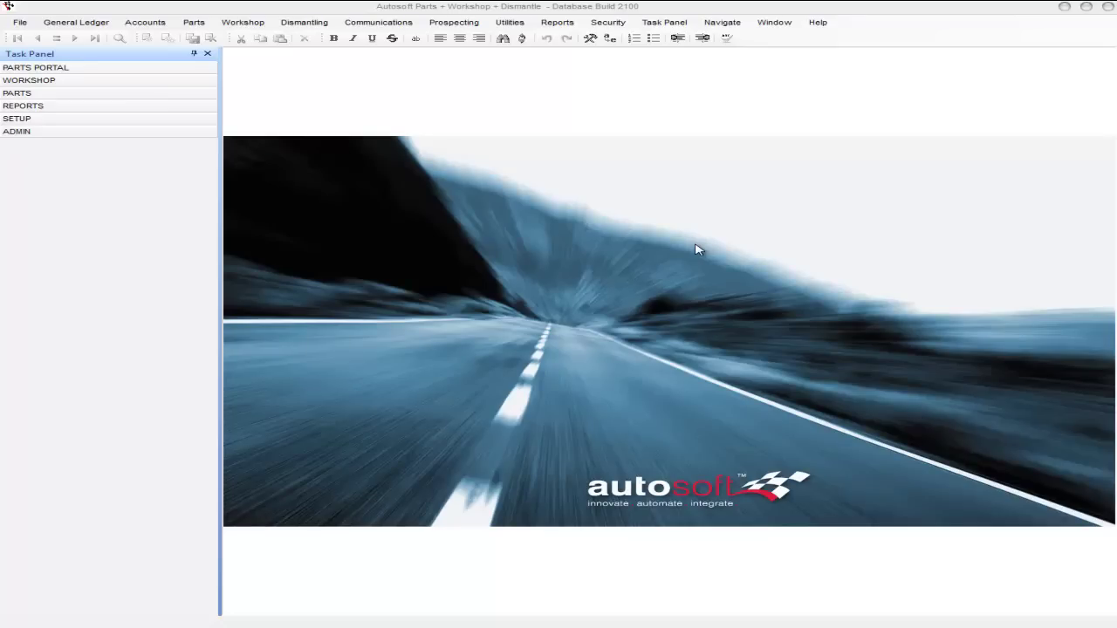
Step: Open the Report Console and select the Balance Sheet report among the General Ledger reports
click(549, 24)
click(555, 35)
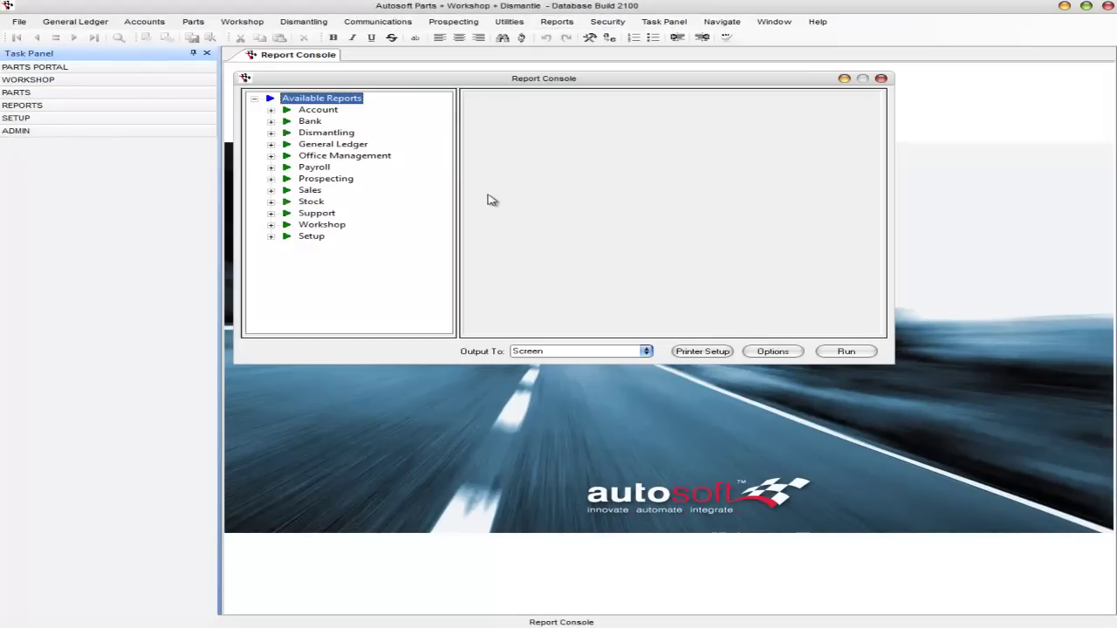
click(271, 145)
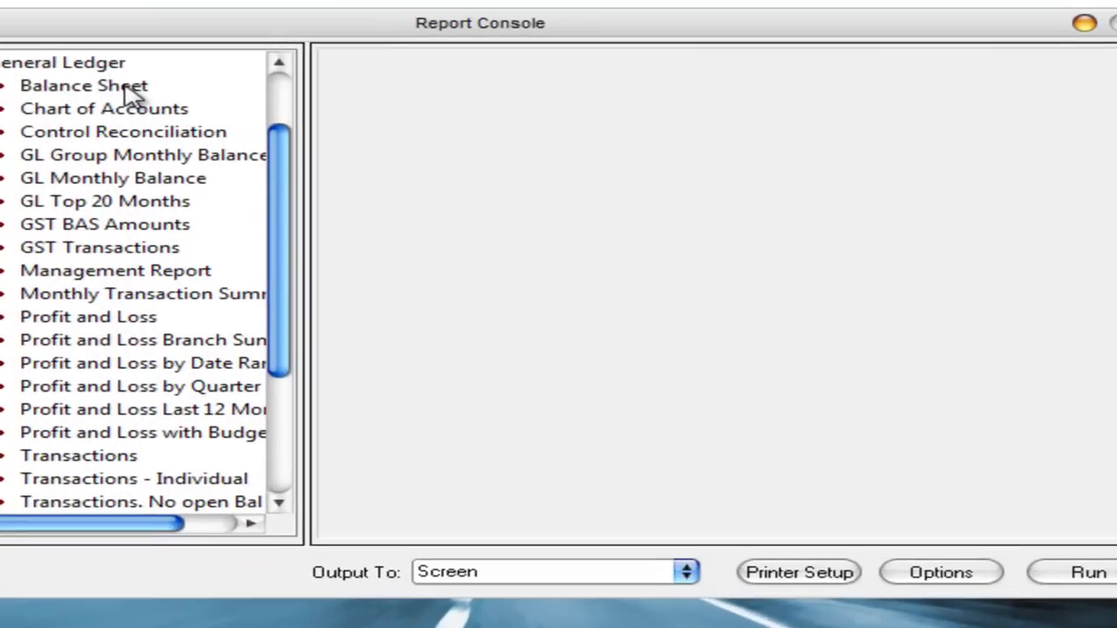
click(370, 112)
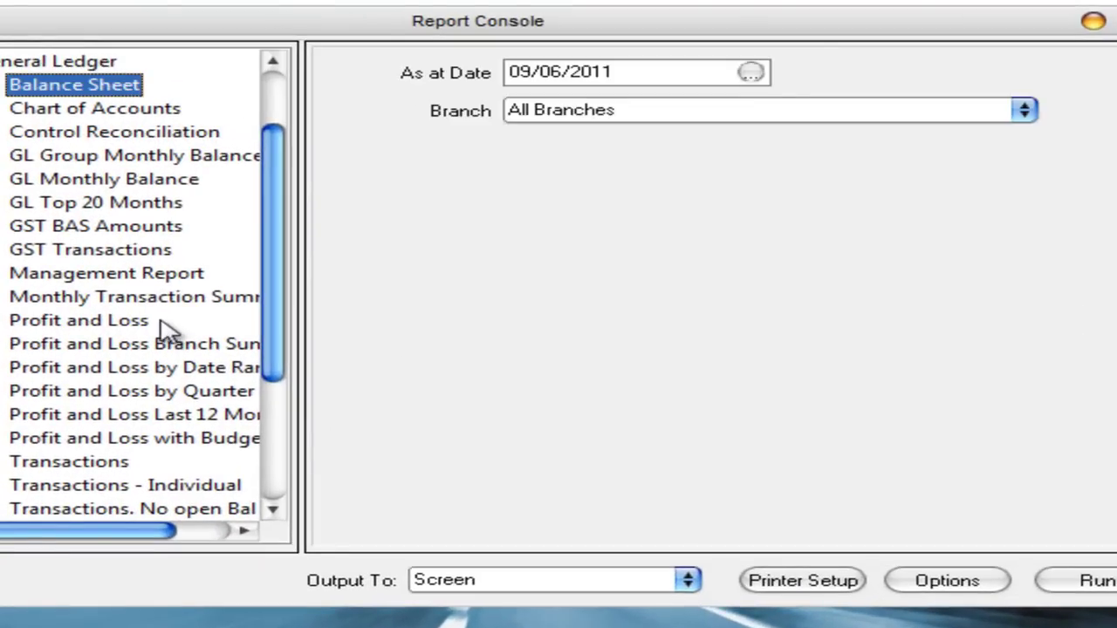
Step: Run the General Ledger Profit and Loss report with an As at Date of 30/06/2011
click(105, 320)
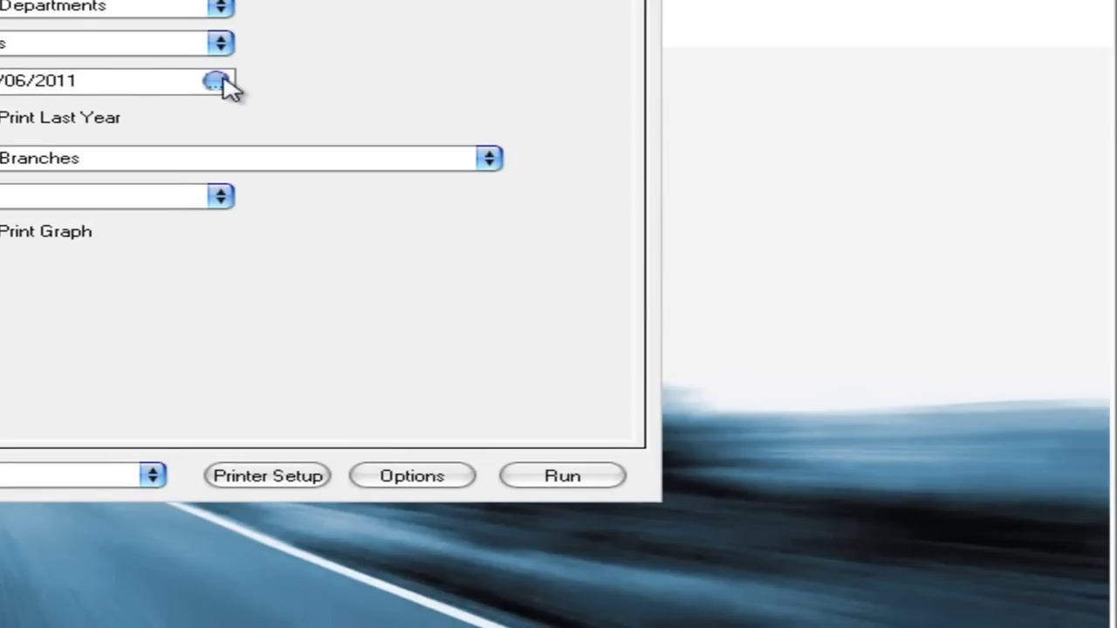
click(216, 84)
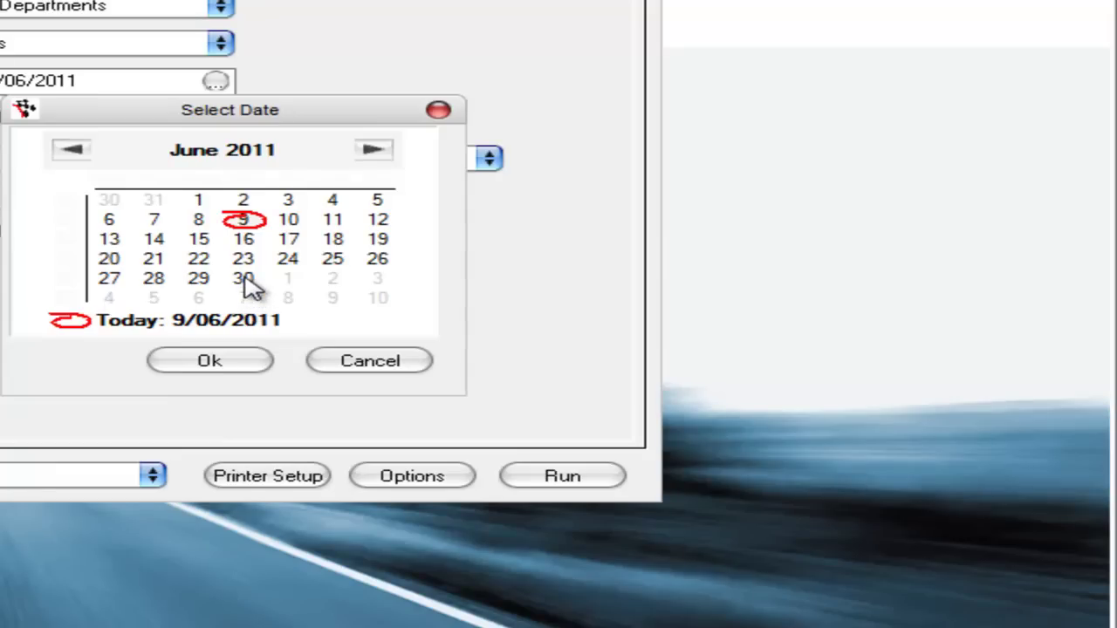
click(249, 365)
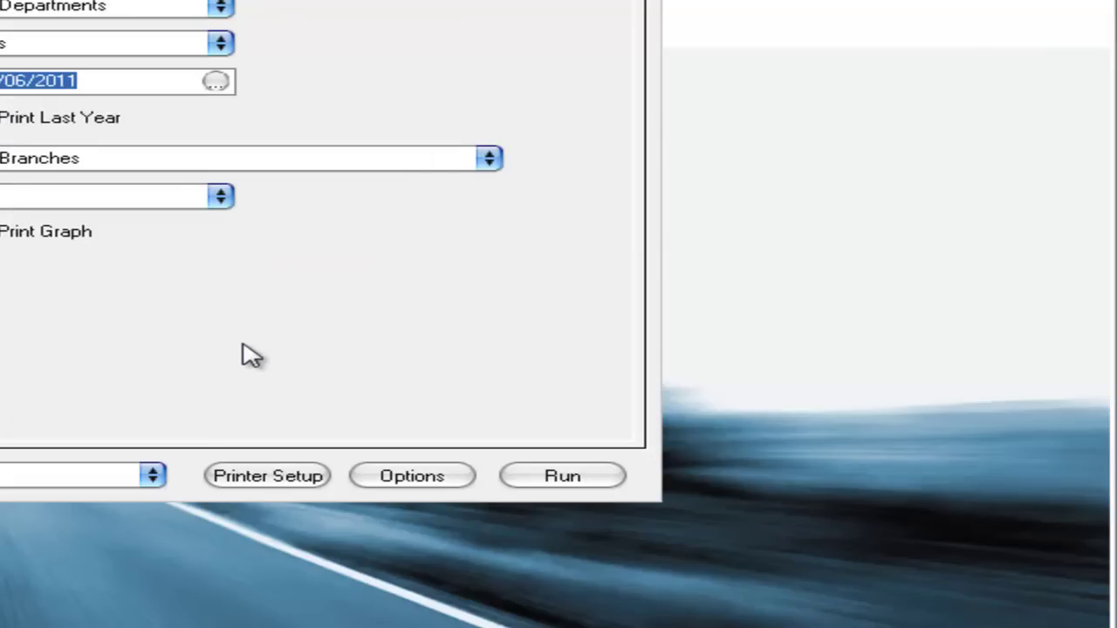
click(544, 481)
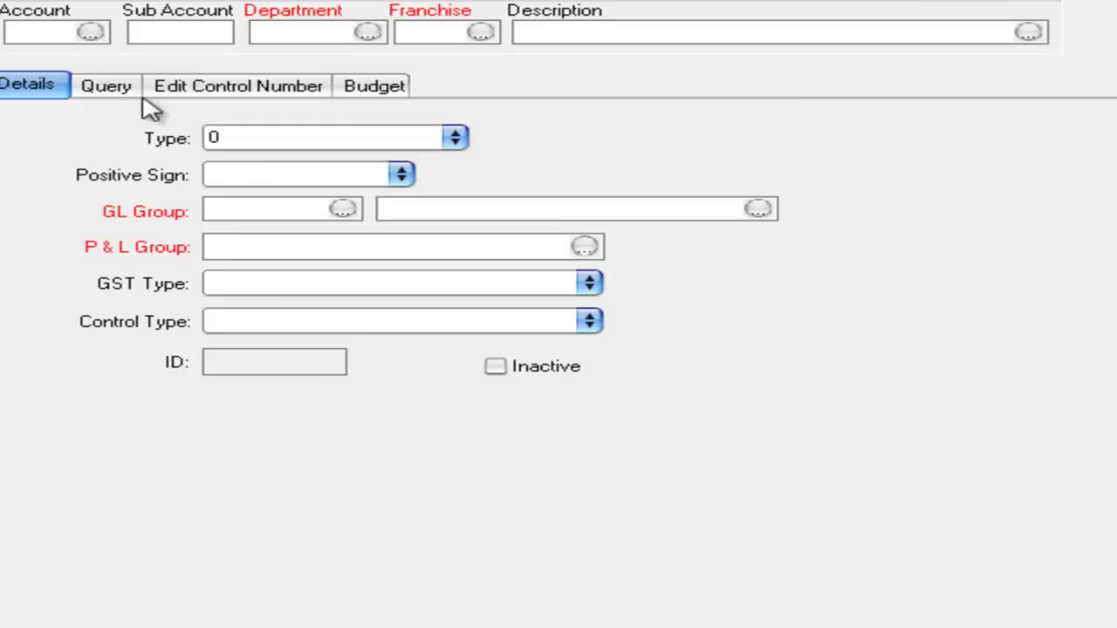
Step: Collapse the Task Panel and run the Export Transactions to MYOB query in General Ledger Account Maintenance
click(111, 87)
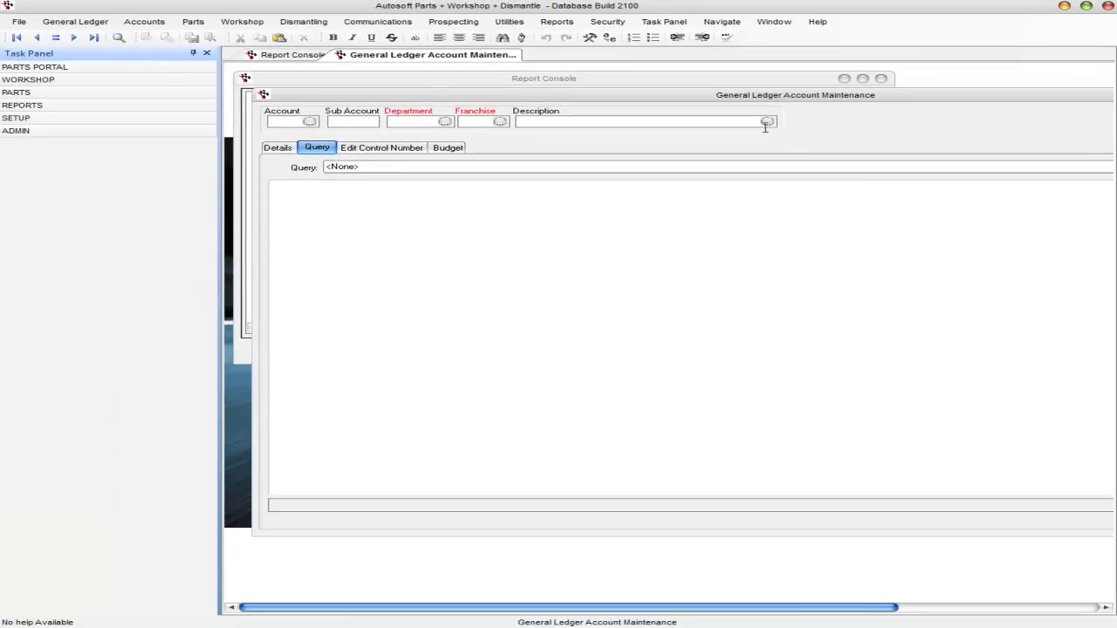
click(192, 53)
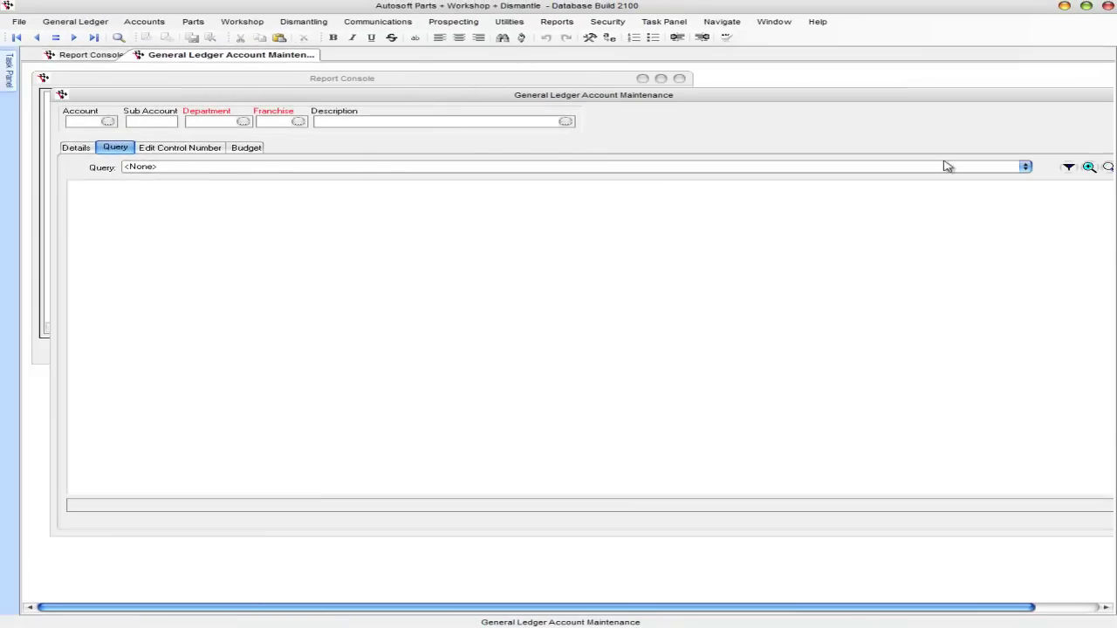
click(1025, 167)
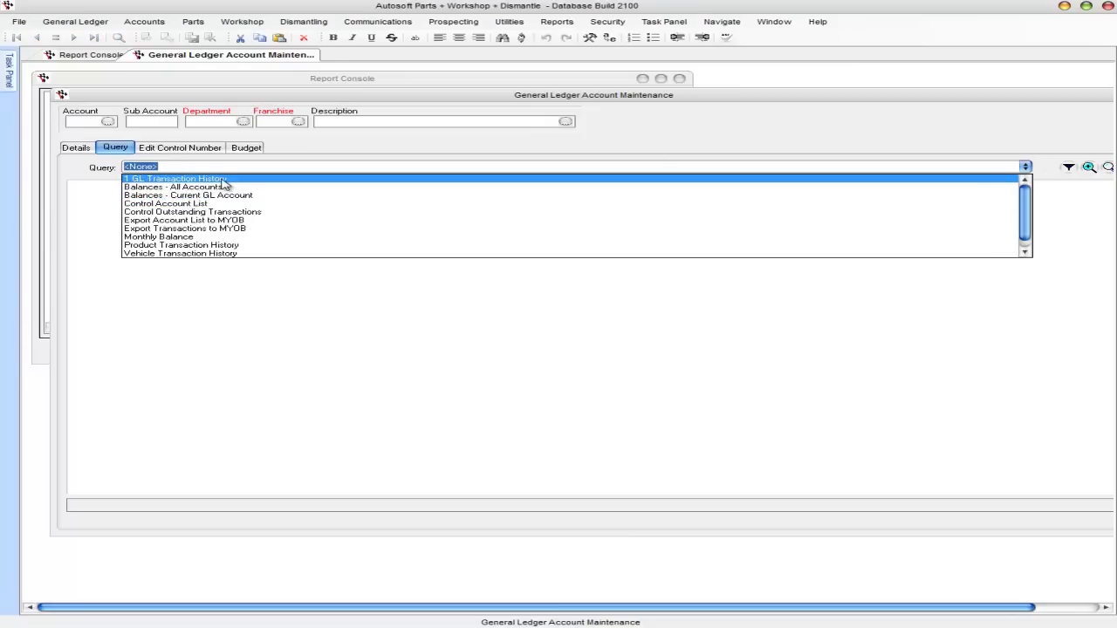
scroll(283, 246, down, 1)
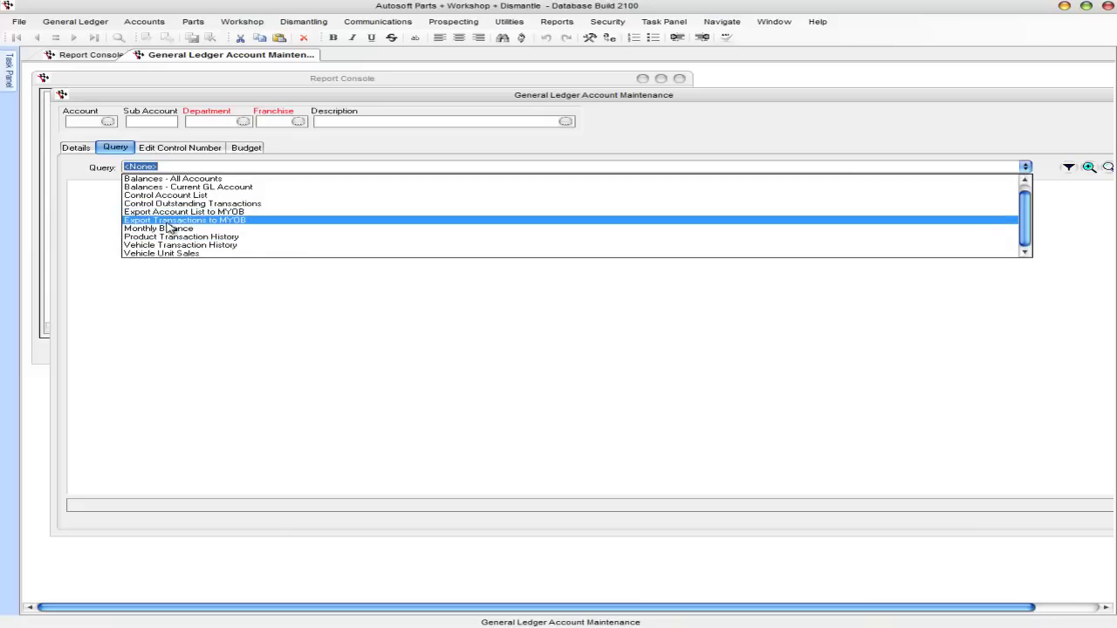
click(209, 220)
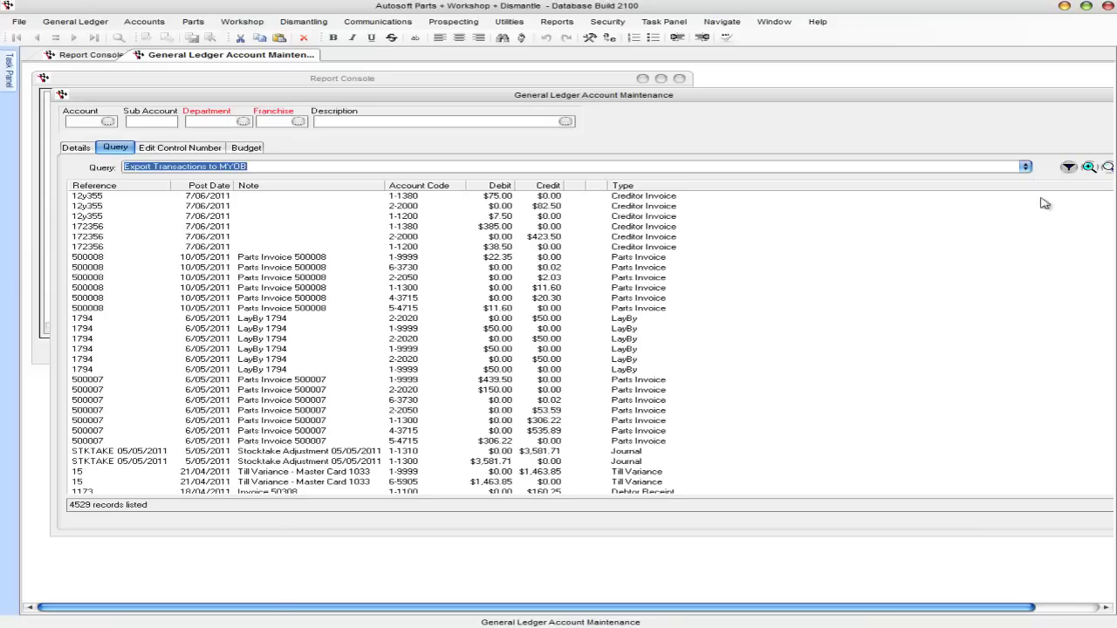
Step: Filter the export transactions query from 01/07/2010 to 30/06/2011 and apply the filter
click(1067, 167)
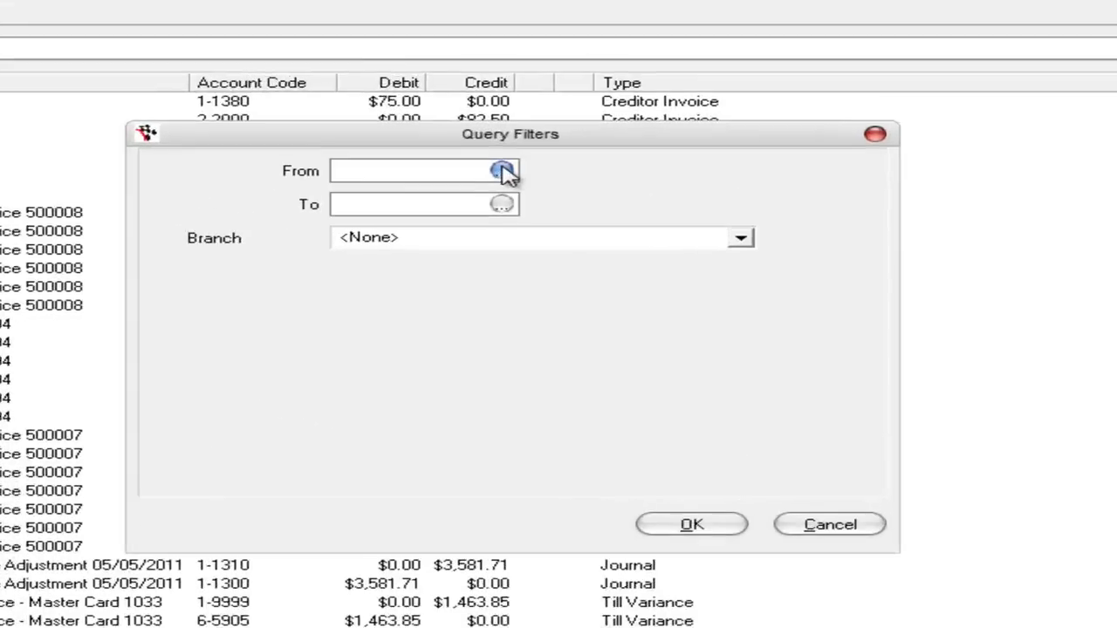
click(556, 234)
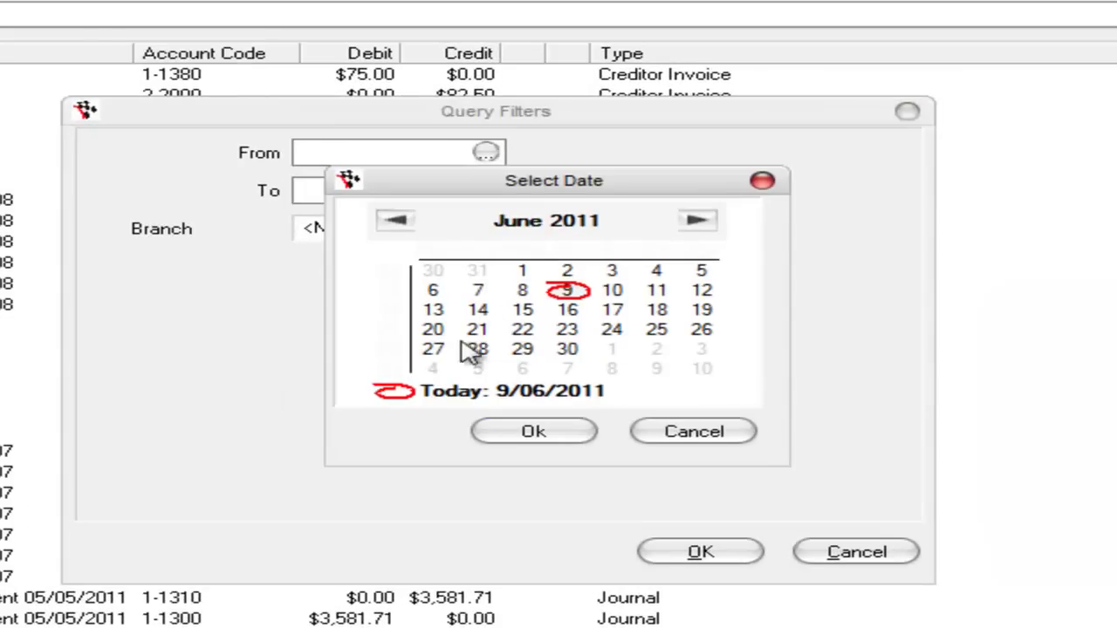
click(590, 223)
click(629, 226)
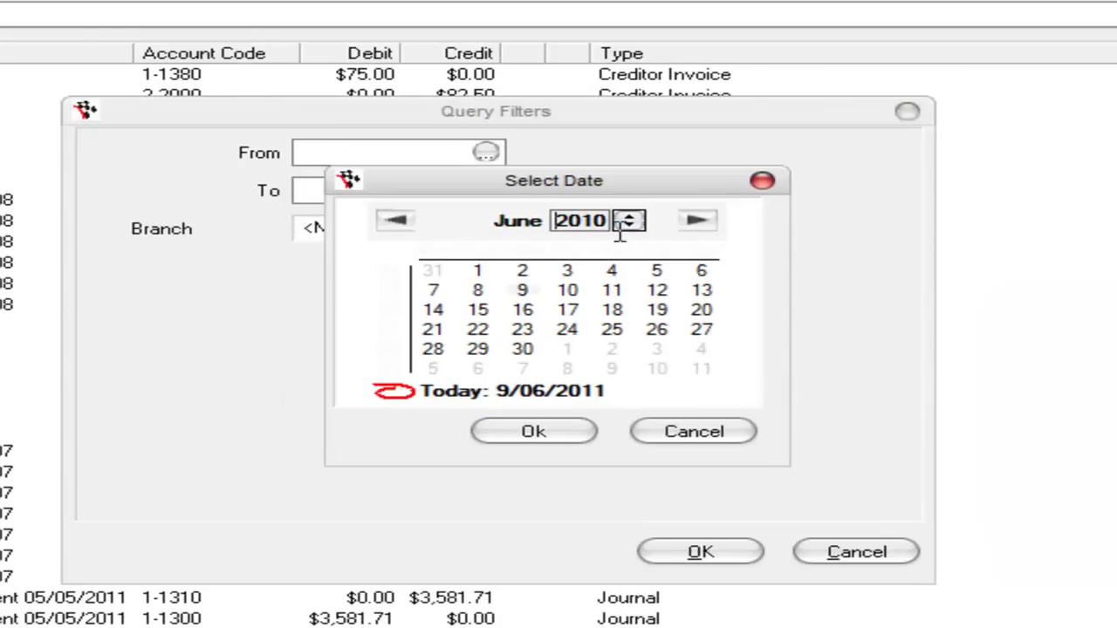
click(563, 361)
click(568, 353)
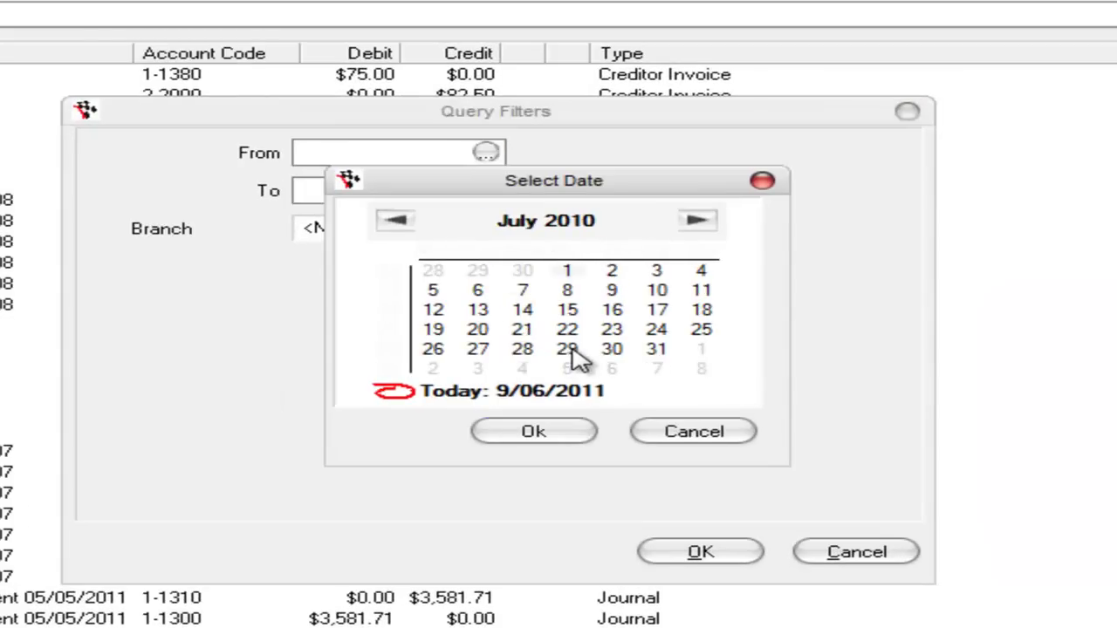
click(534, 431)
click(486, 191)
click(567, 386)
click(576, 469)
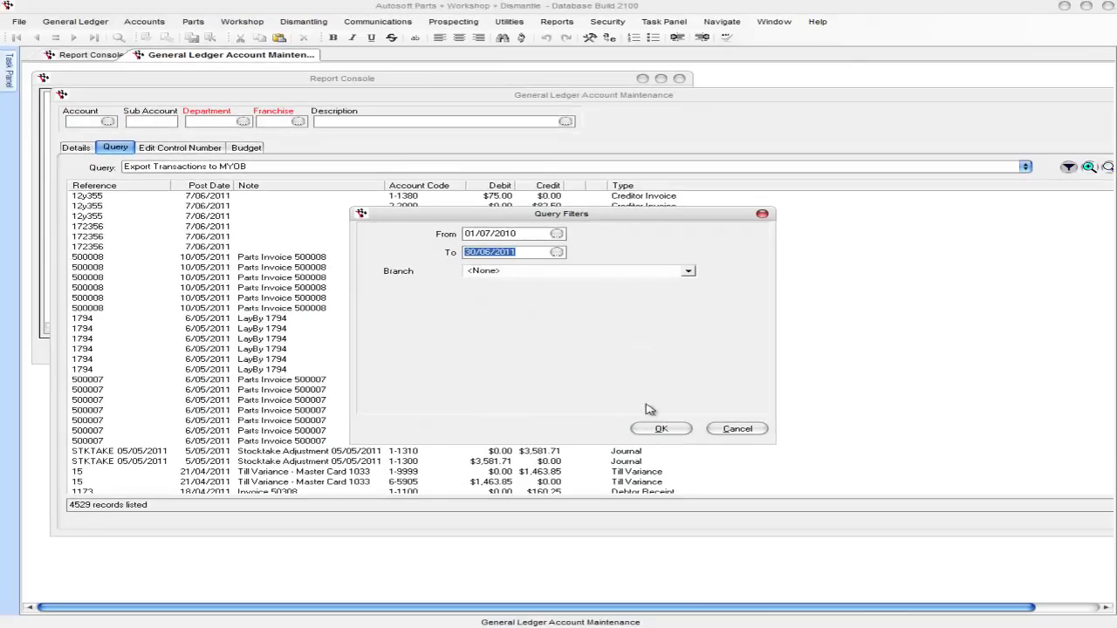
click(660, 428)
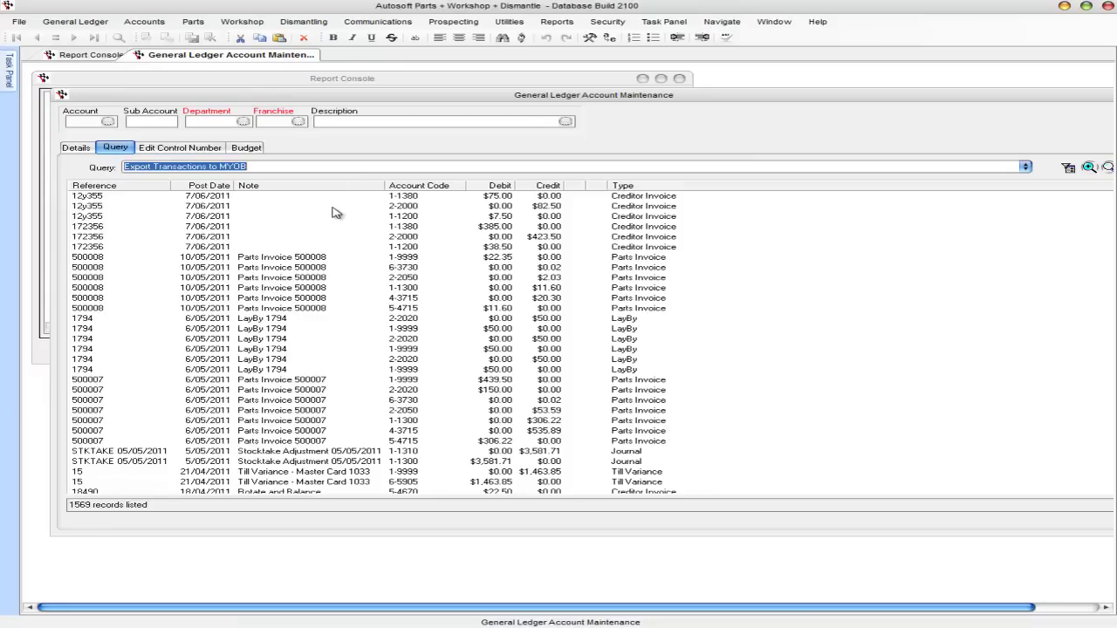
Step: Examine the filtered transactions list, checking references, post dates, notes, account codes, debits and credits
click(136, 199)
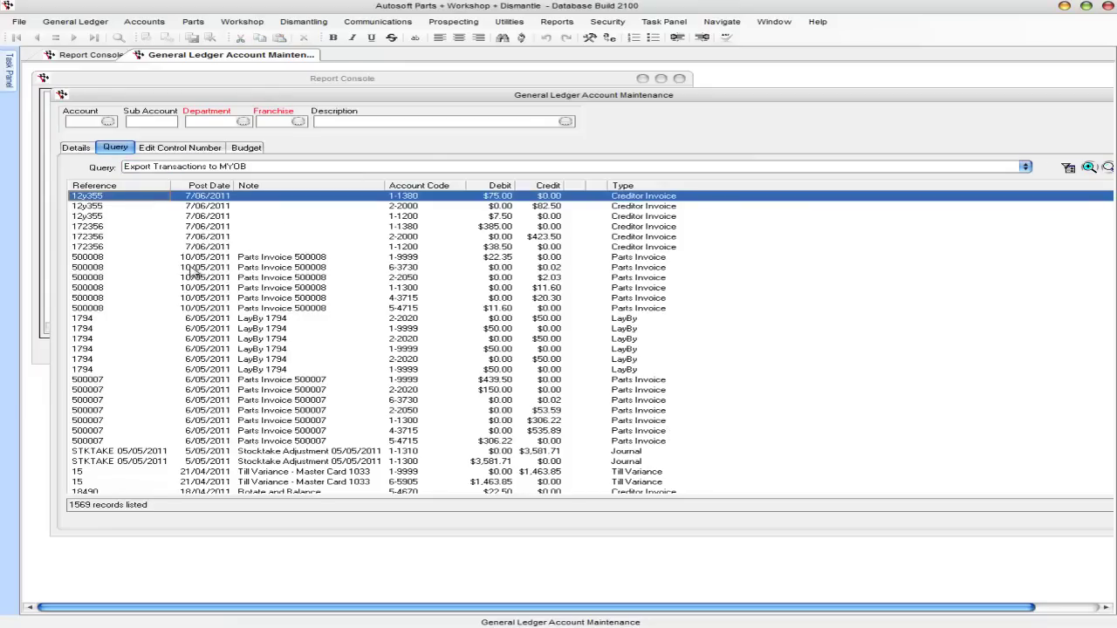
scroll(194, 271, down, 6)
key(Page_Down)
key(Page_Down)
key(Page_Down)
key(Page_Down)
key(Page_Down)
key(Page_Down)
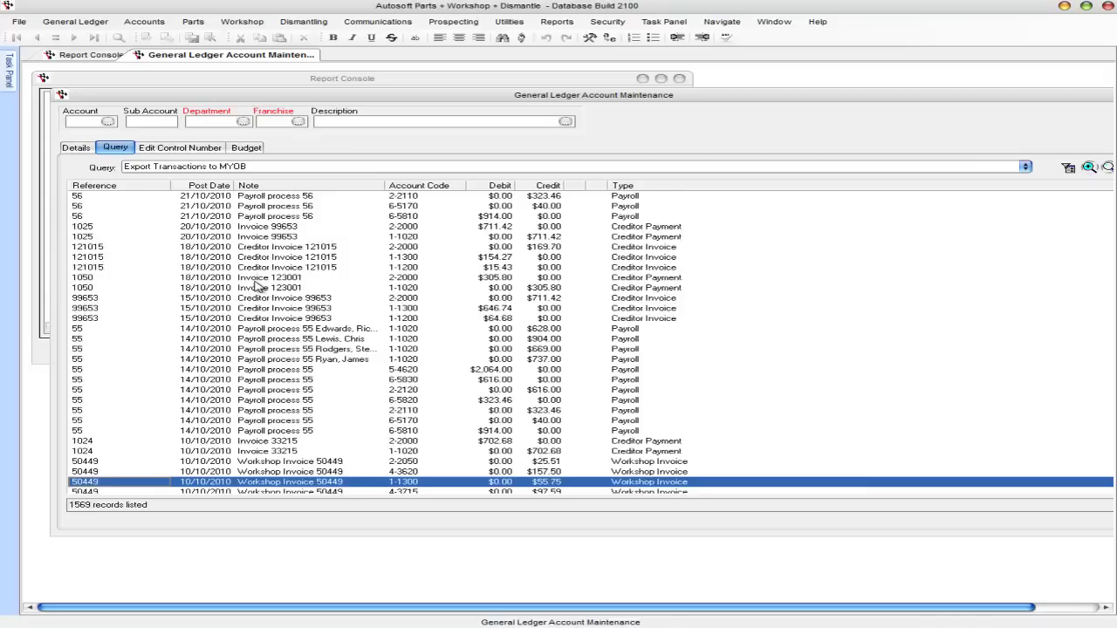
key(Page_Down)
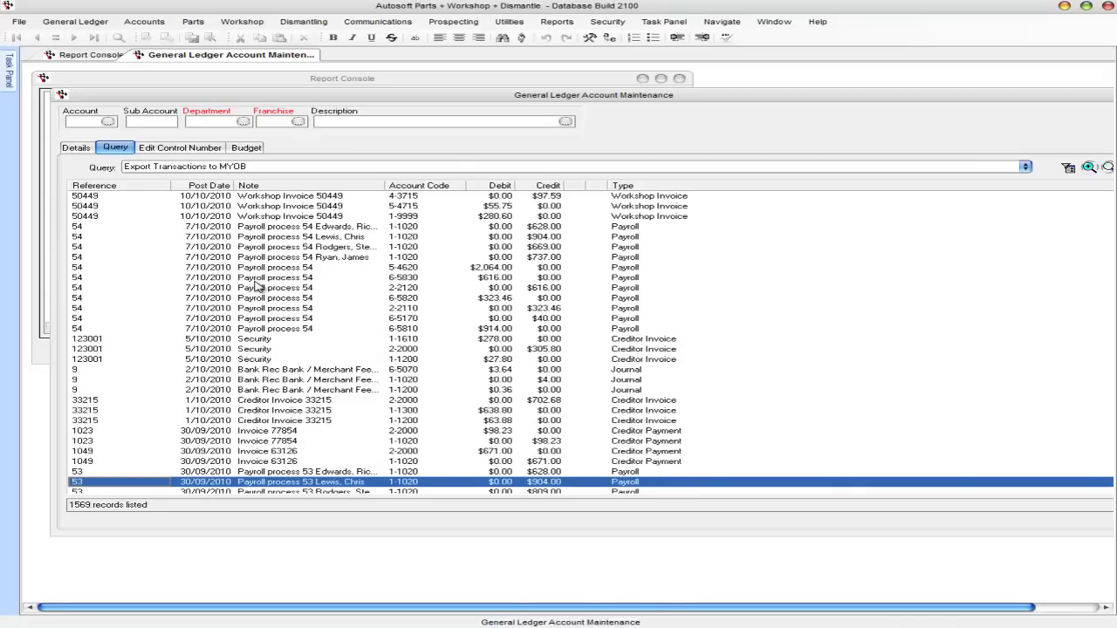
Step: Resize and reposition the General Ledger Account Maintenance window so its full width fits on screen
double_click(666, 98)
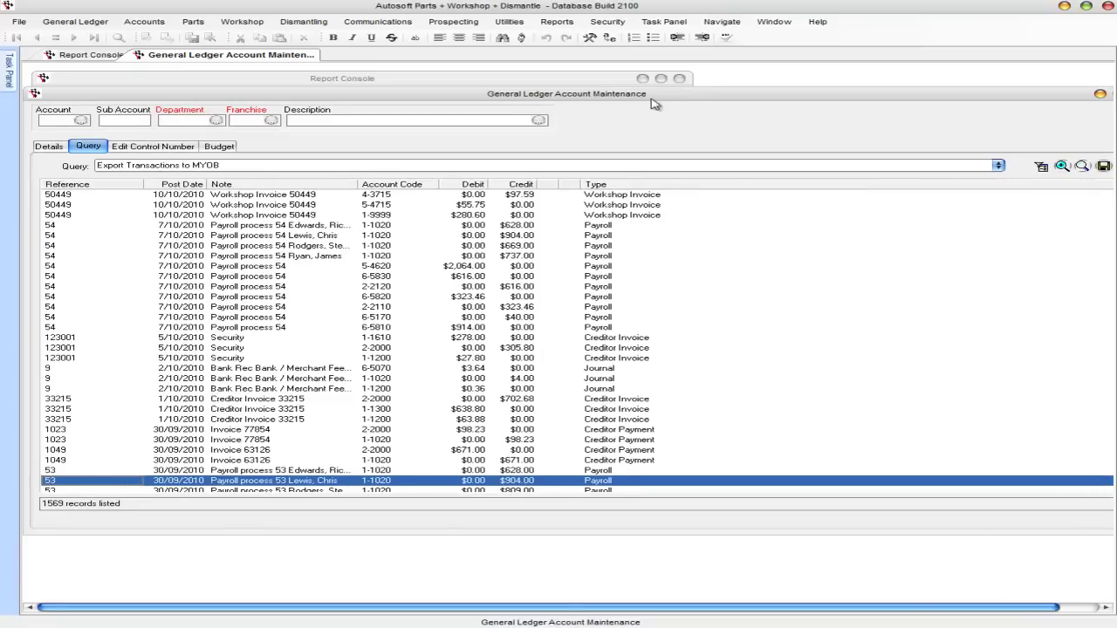
drag(26, 132, 167, 144)
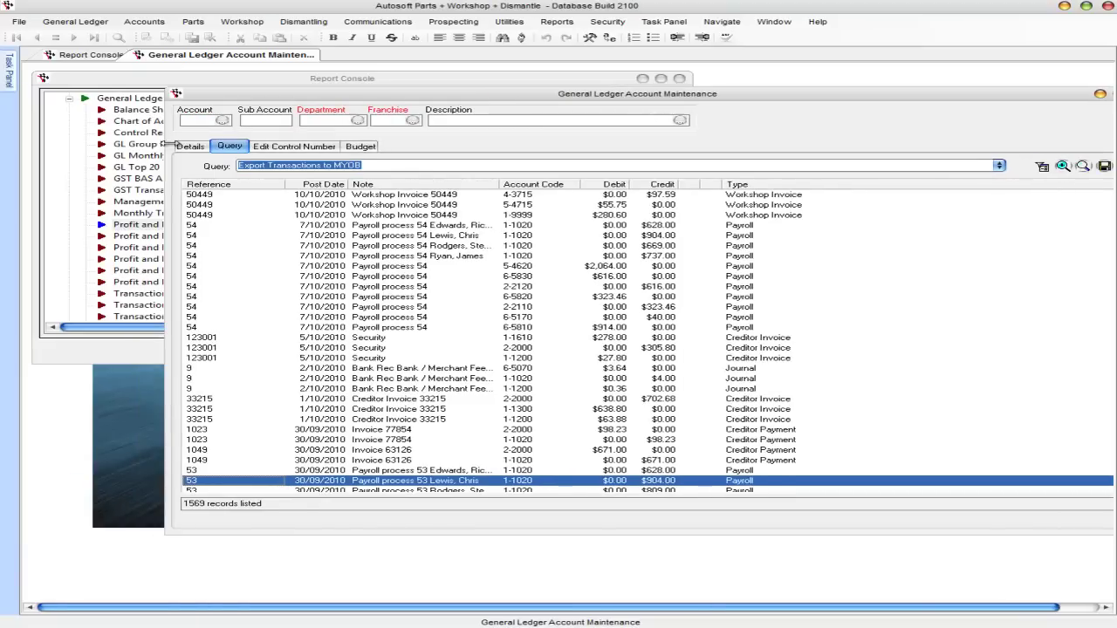
drag(249, 94, 152, 93)
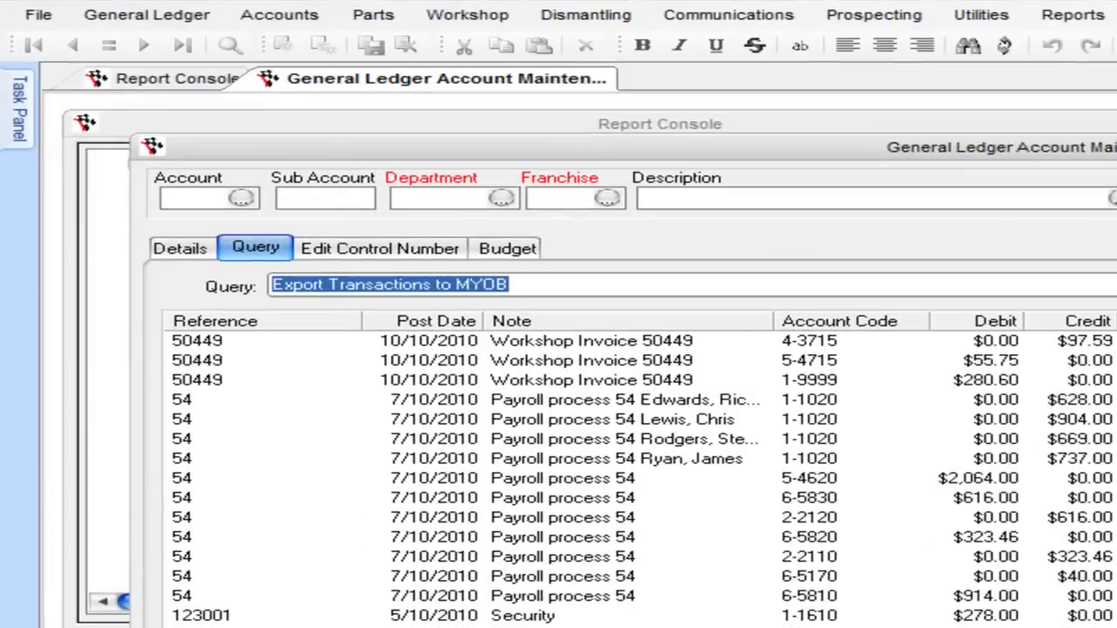
Step: Export the query results as a CSV file named GLTrans in the C:\temp folder
click(1019, 167)
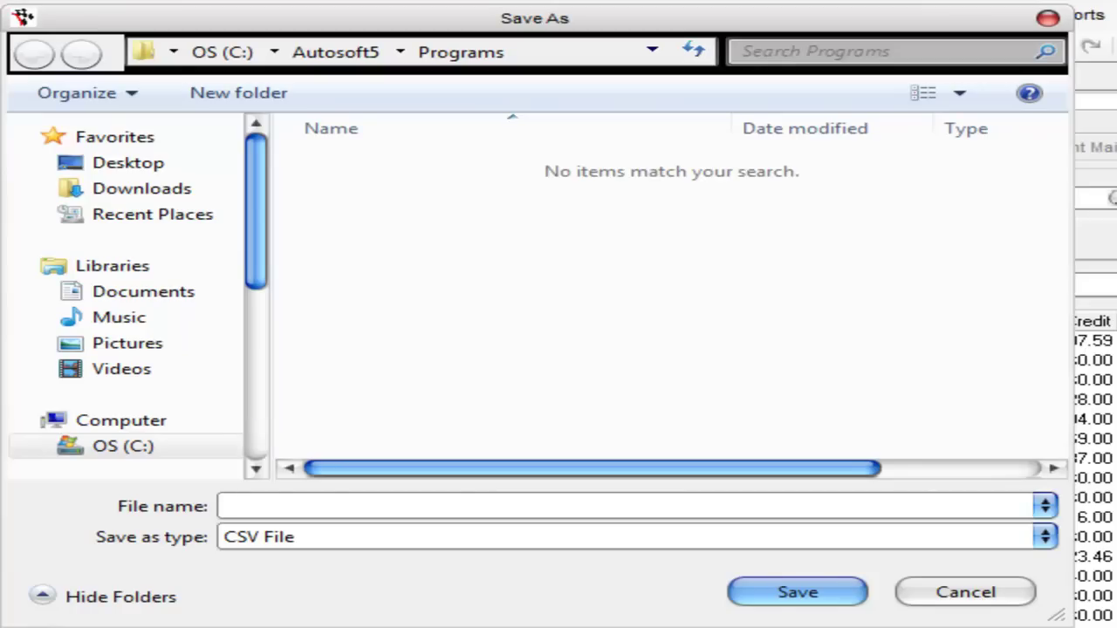
click(174, 452)
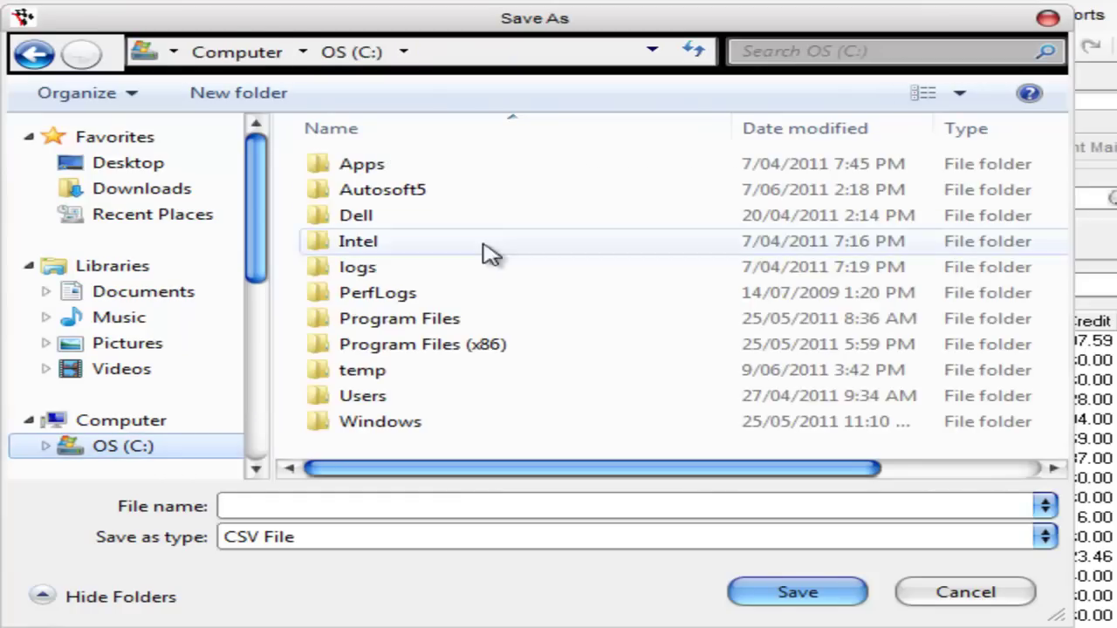
double_click(366, 370)
click(325, 514)
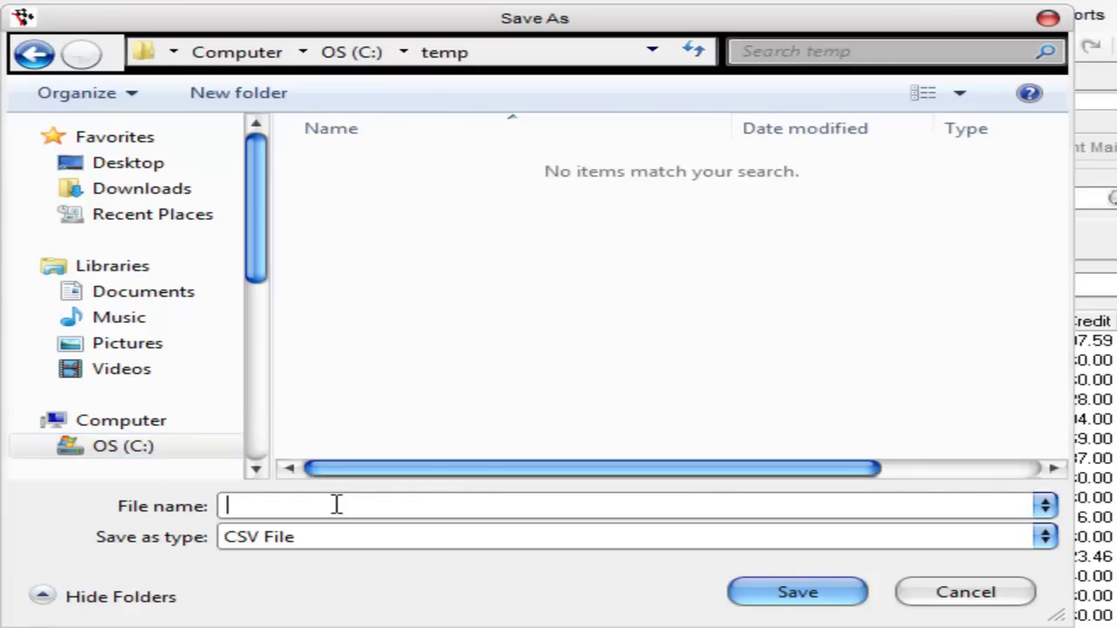
text(GLTrans)
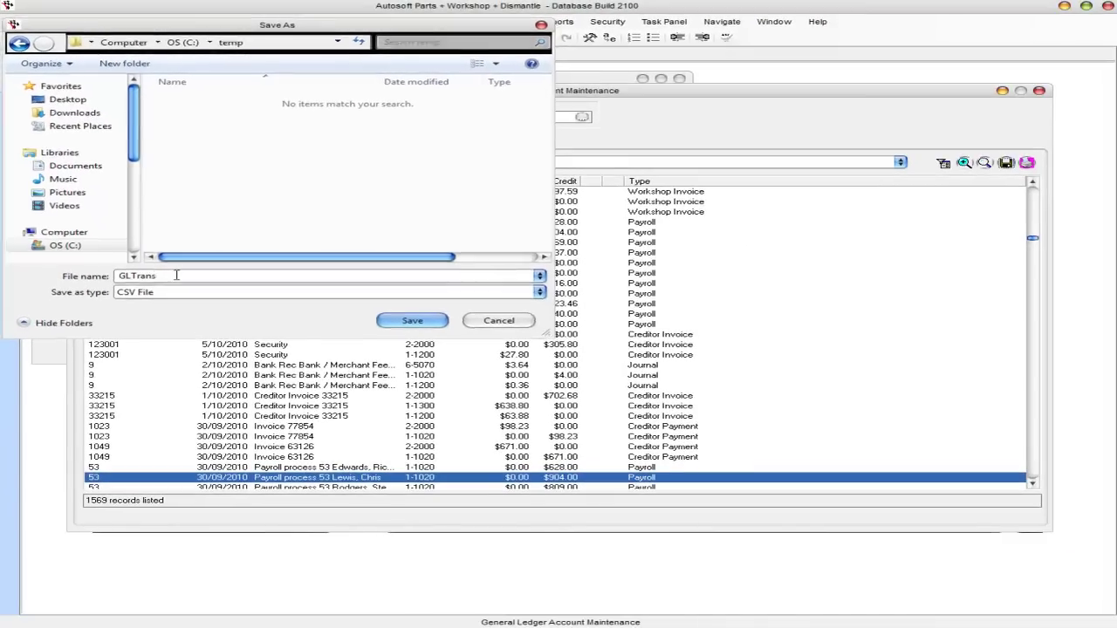
key(Return)
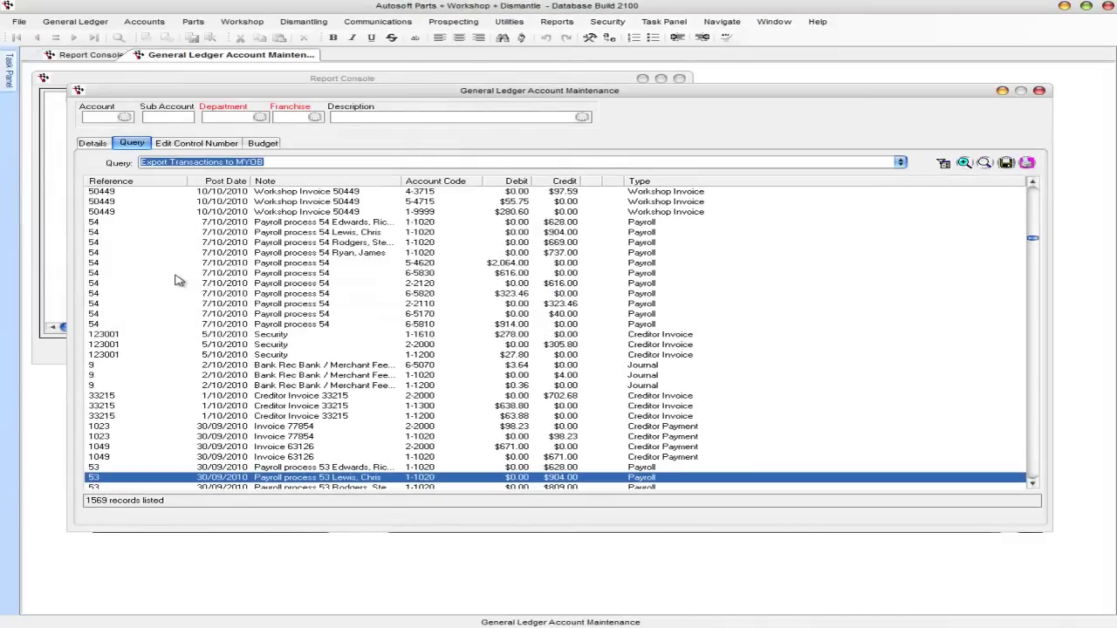
Step: Open the GLTrans file from C:\temp in Excel, dismiss the activation wizard, and widen the Post Date and Note columns
key(super+e)
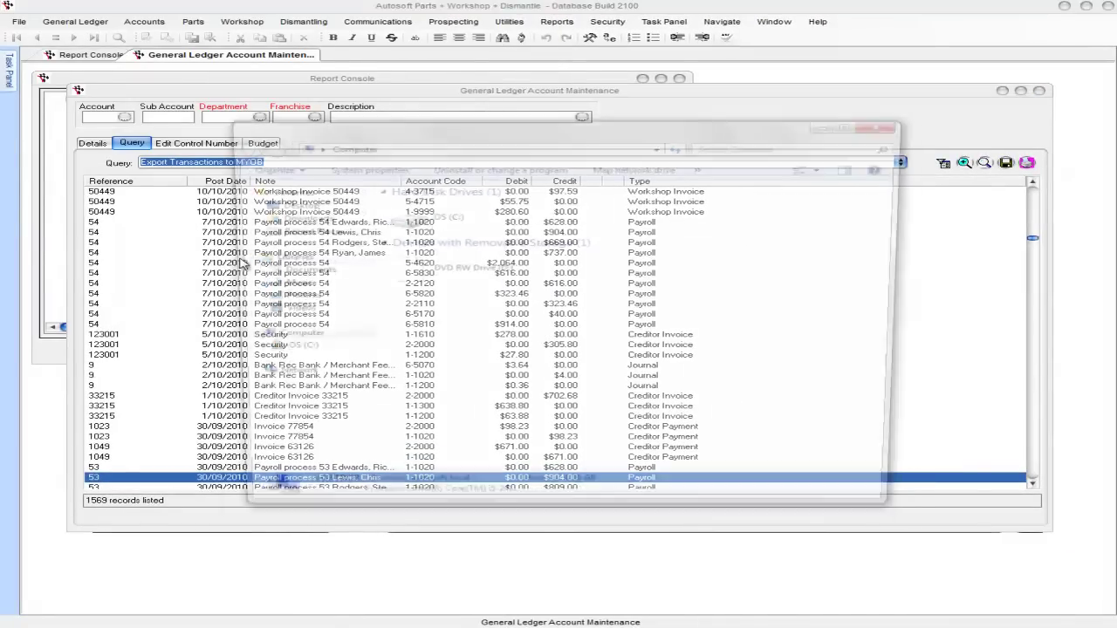
double_click(451, 223)
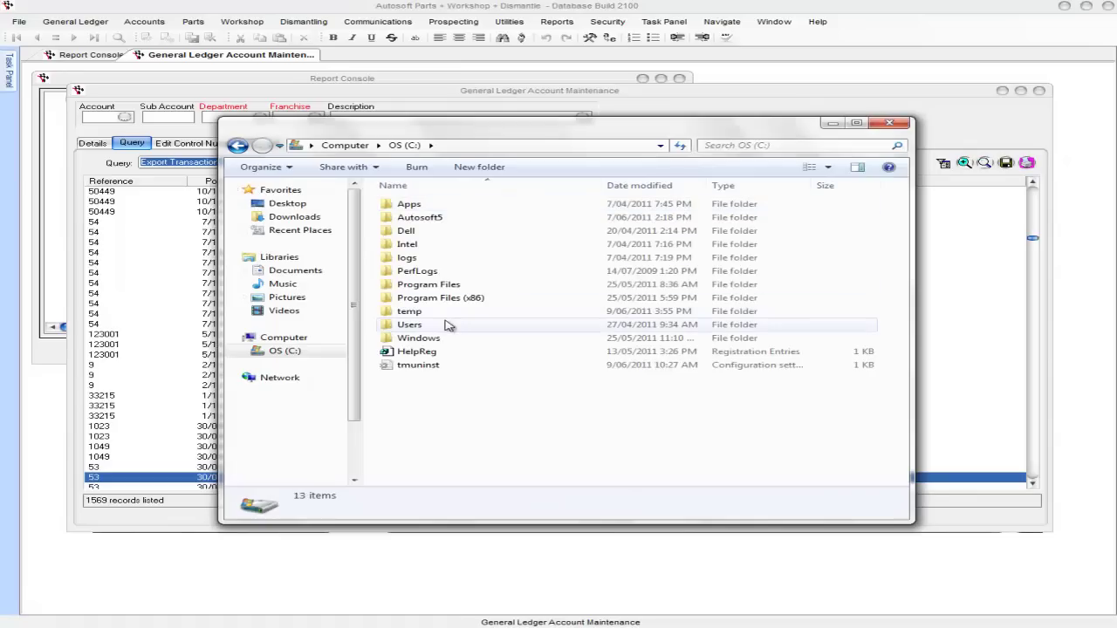
double_click(425, 316)
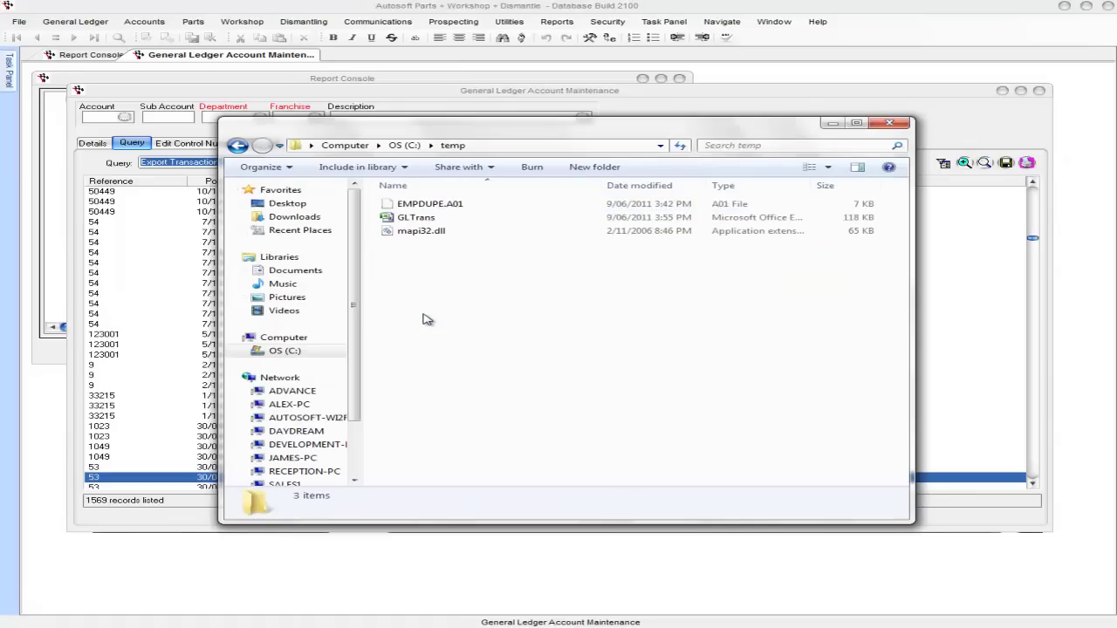
click(417, 223)
double_click(416, 222)
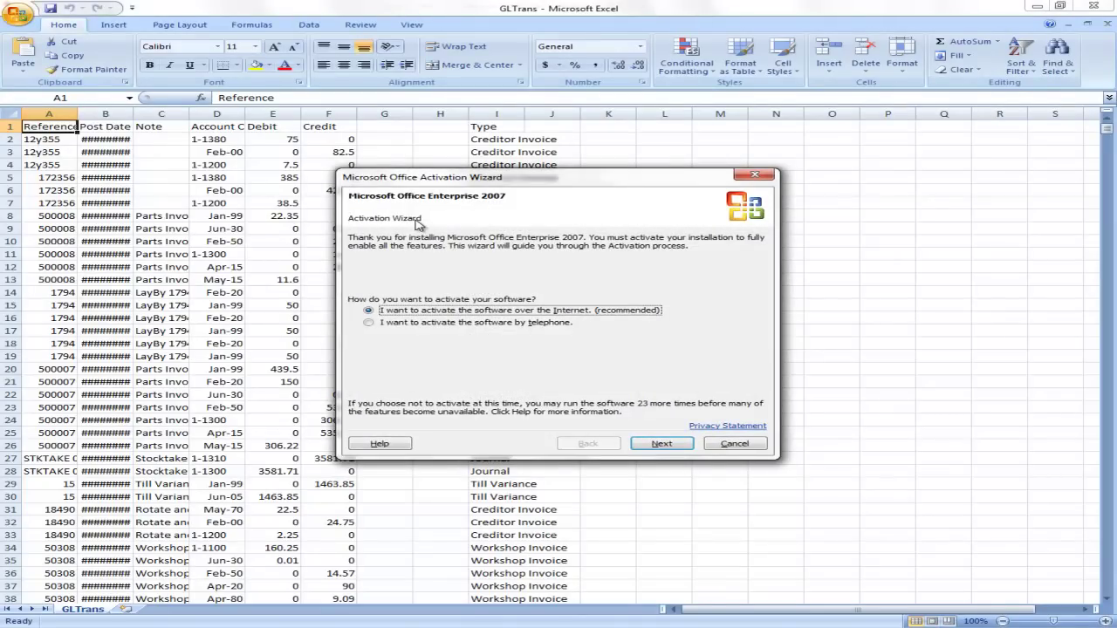
click(727, 438)
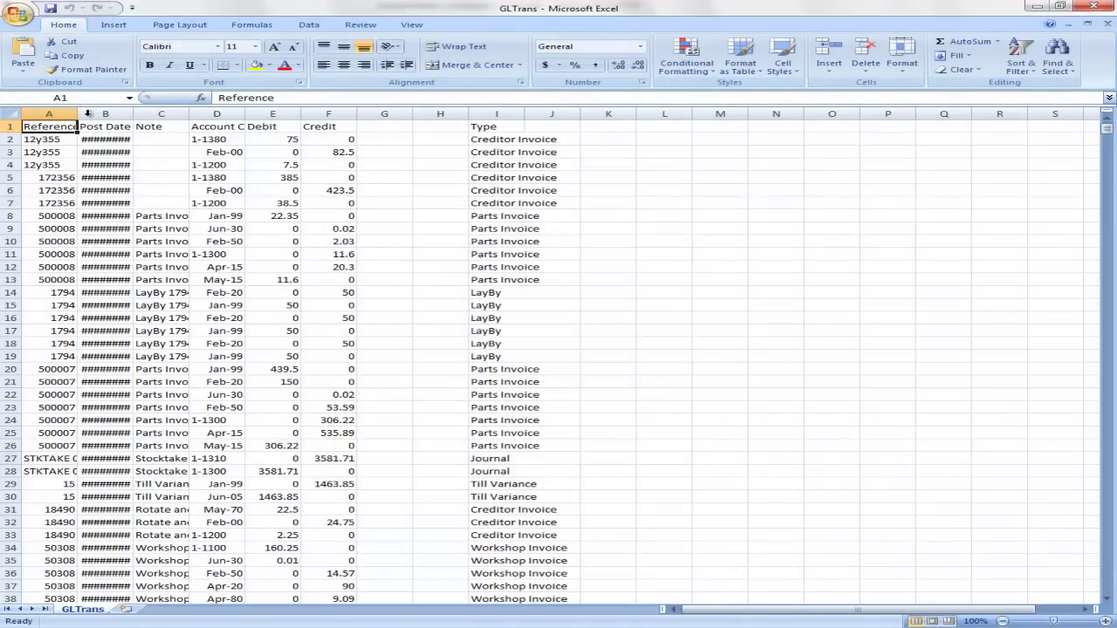
drag(131, 115, 244, 109)
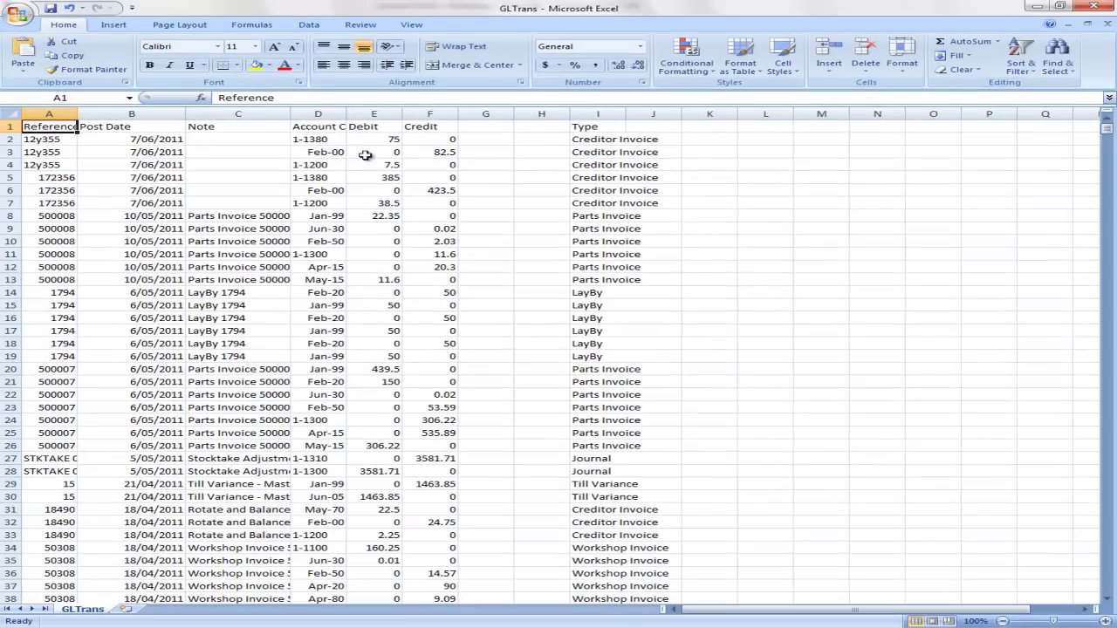
Step: Close GLTrans without saving changes, close the temp folder window, and exit General Ledger Account Maintenance
key(alt+F4)
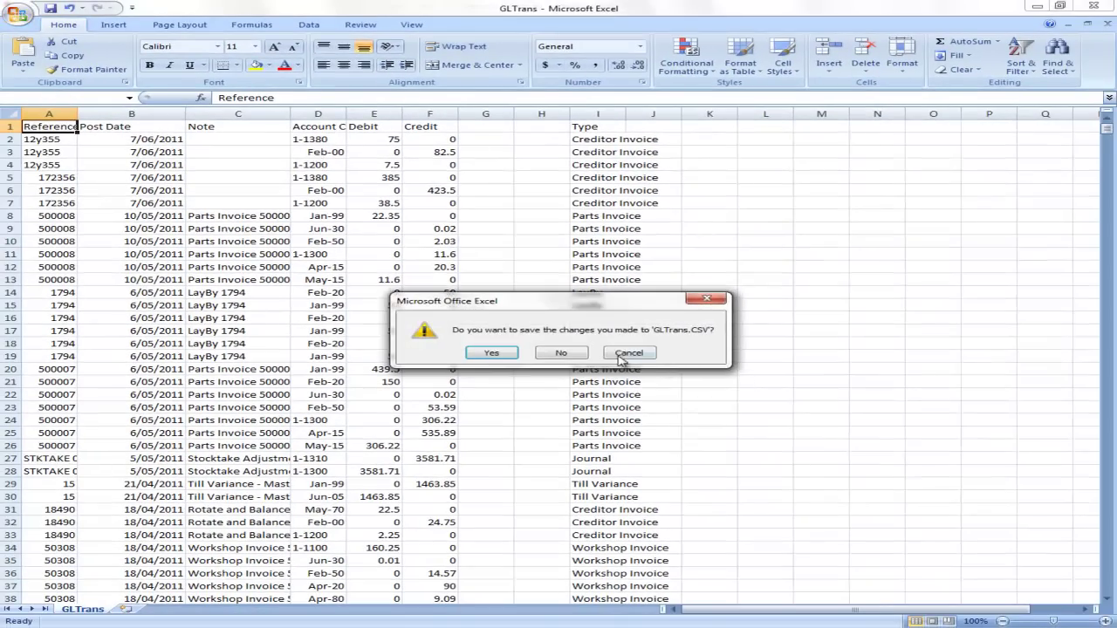
click(561, 352)
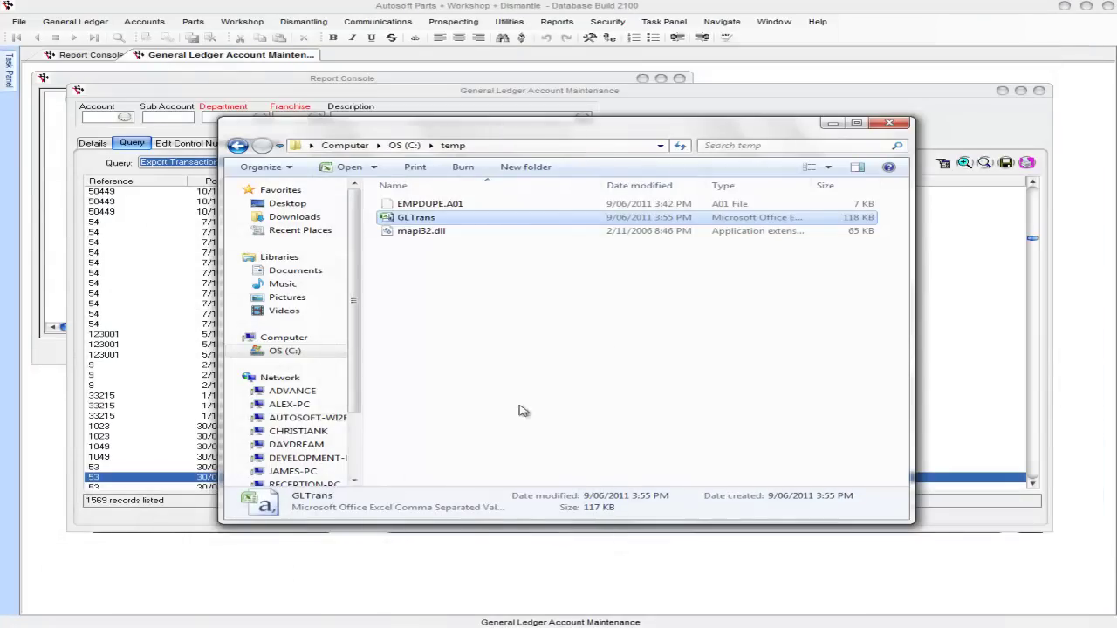
click(889, 124)
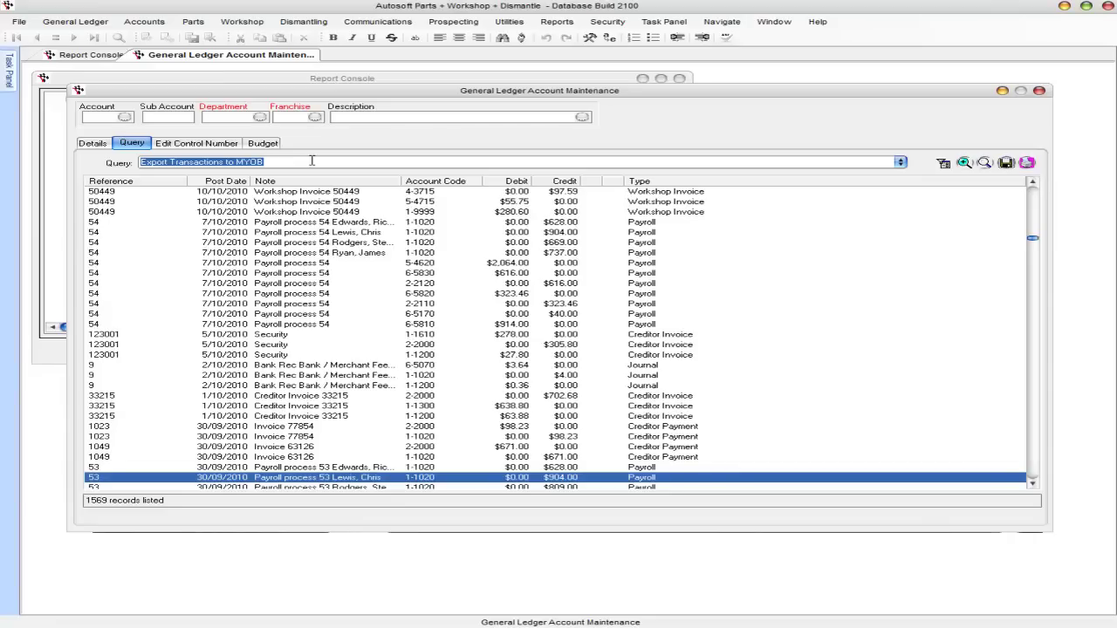
key(Escape)
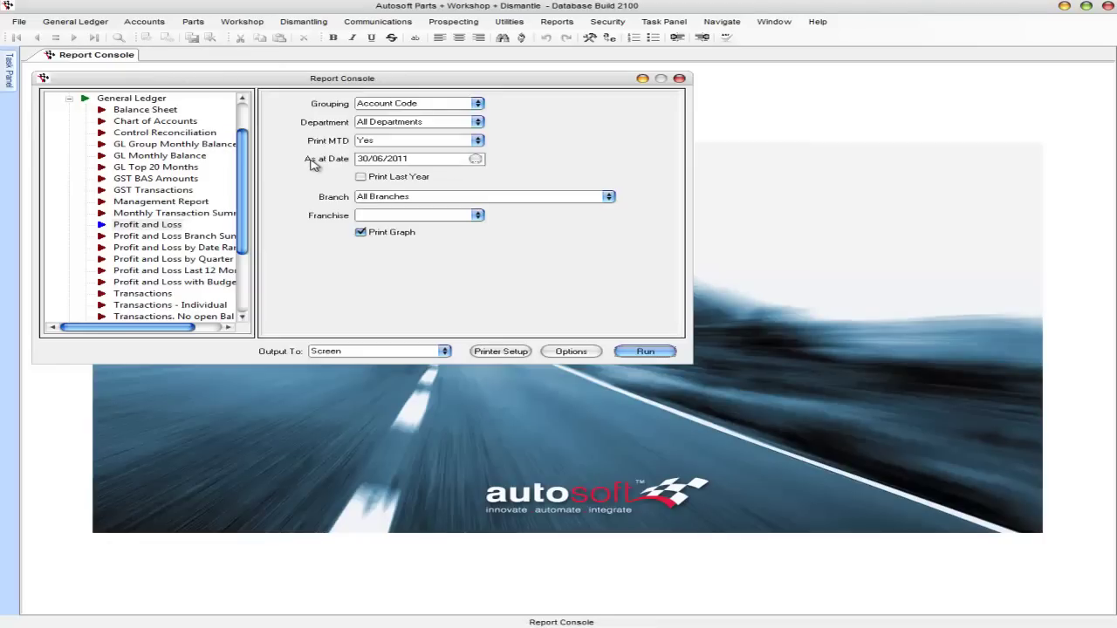